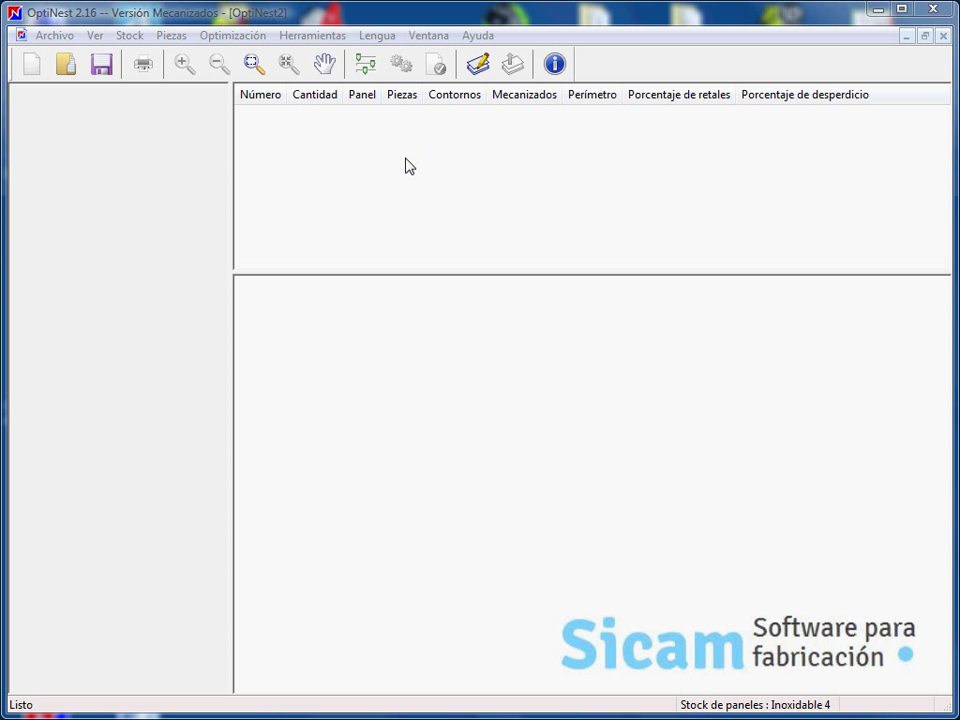
Step: Import the DXF pieces from Conjunto piezas 1.dxf with the given import options and accept the resulting piece list
click(172, 36)
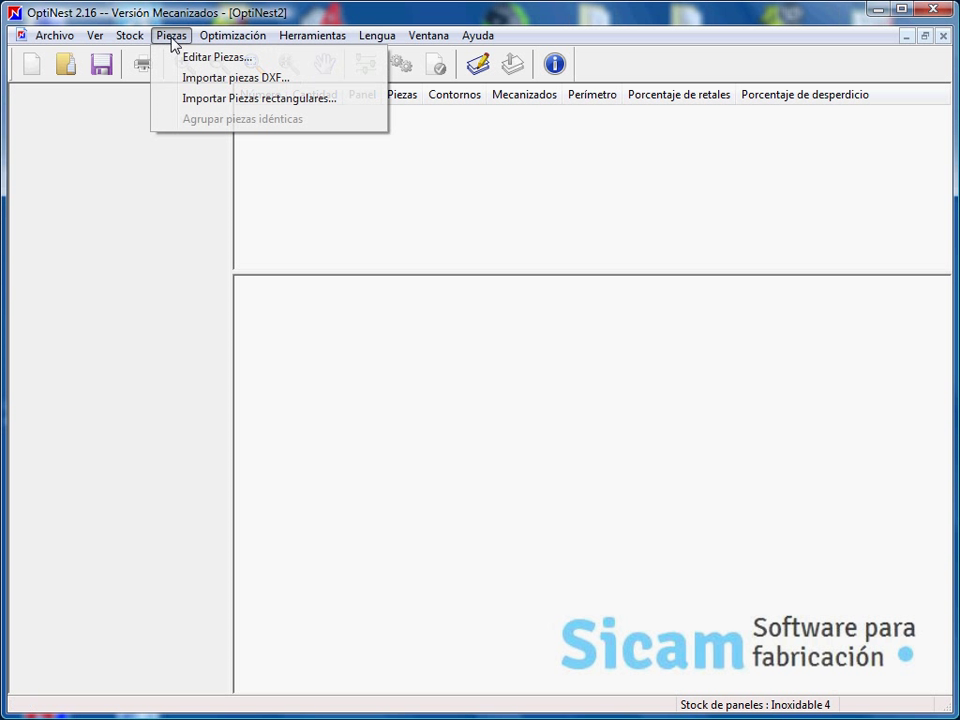
click(216, 80)
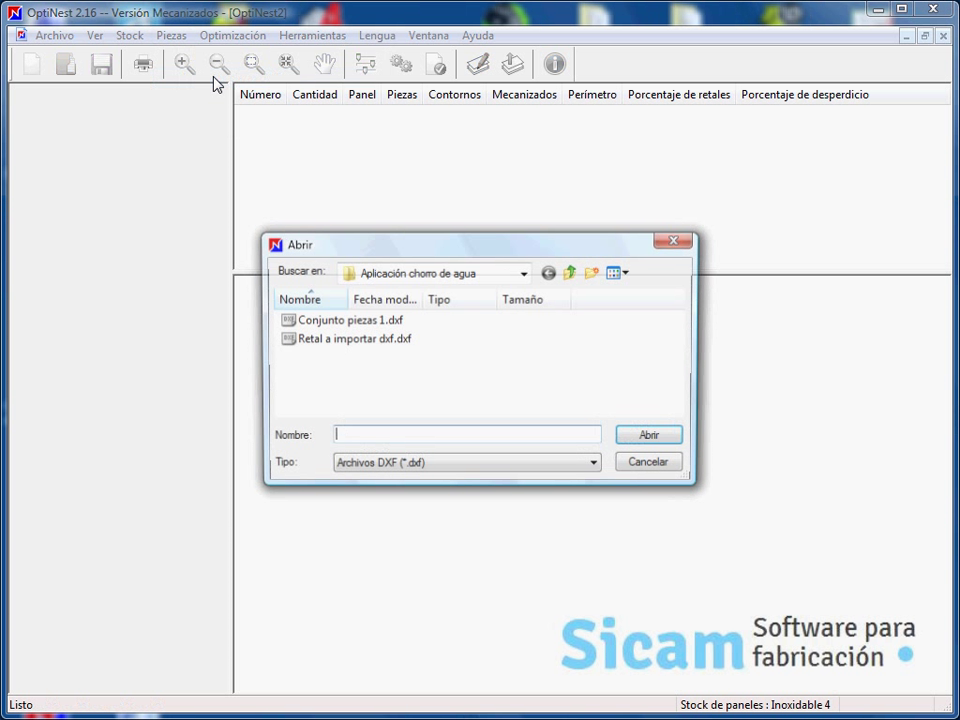
click(377, 331)
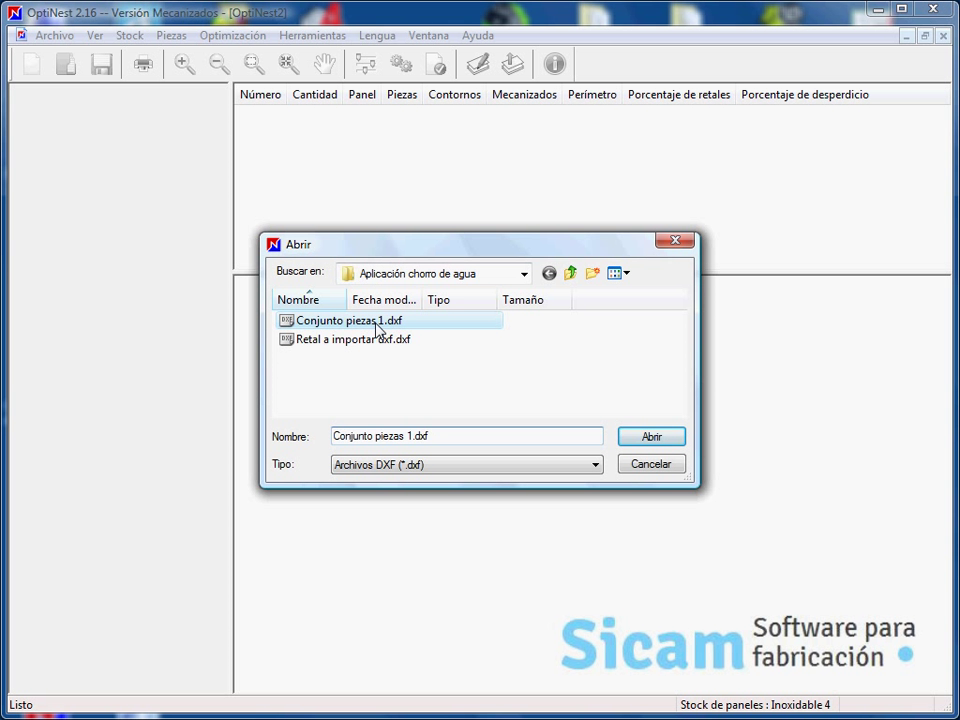
click(642, 438)
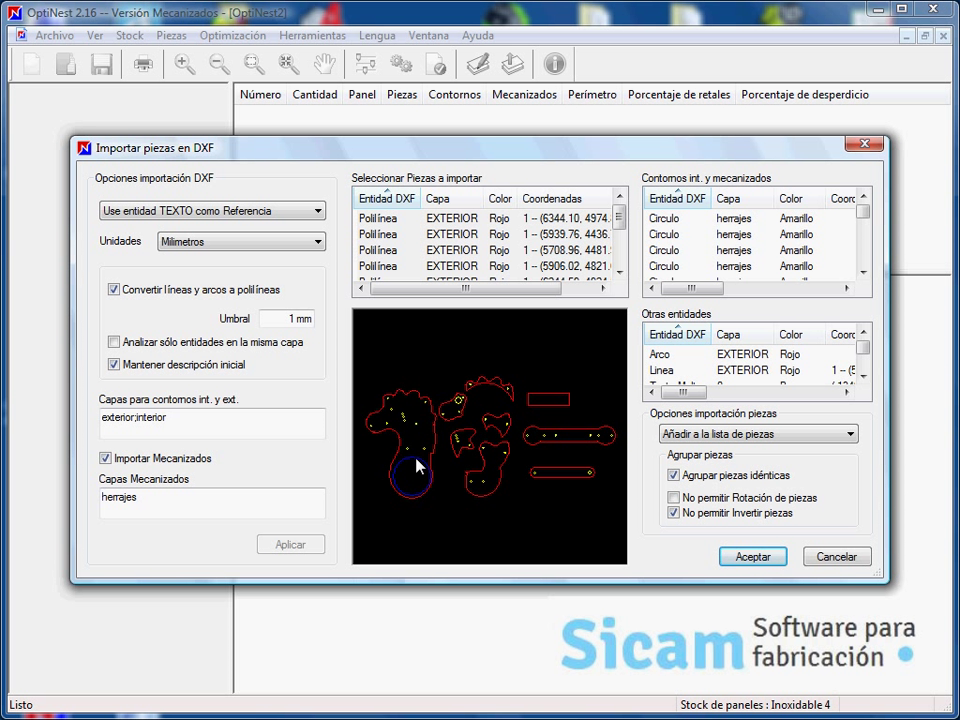
click(754, 556)
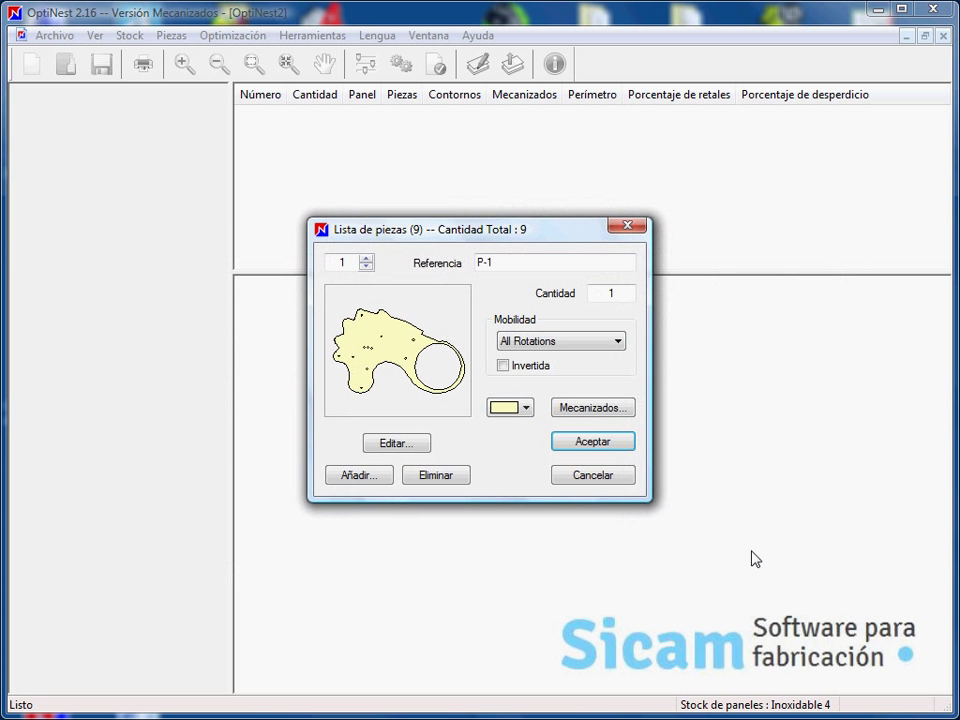
click(561, 444)
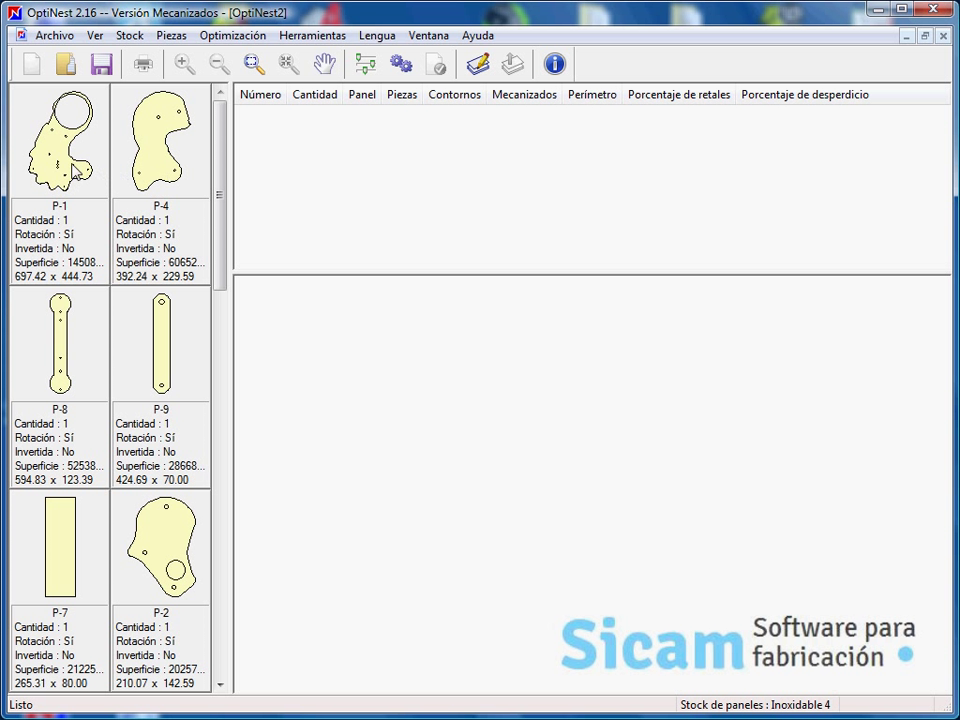
Step: Set piece P-1 to a quantity of 12 and its mobility to 180° Rotation
double_click(55, 128)
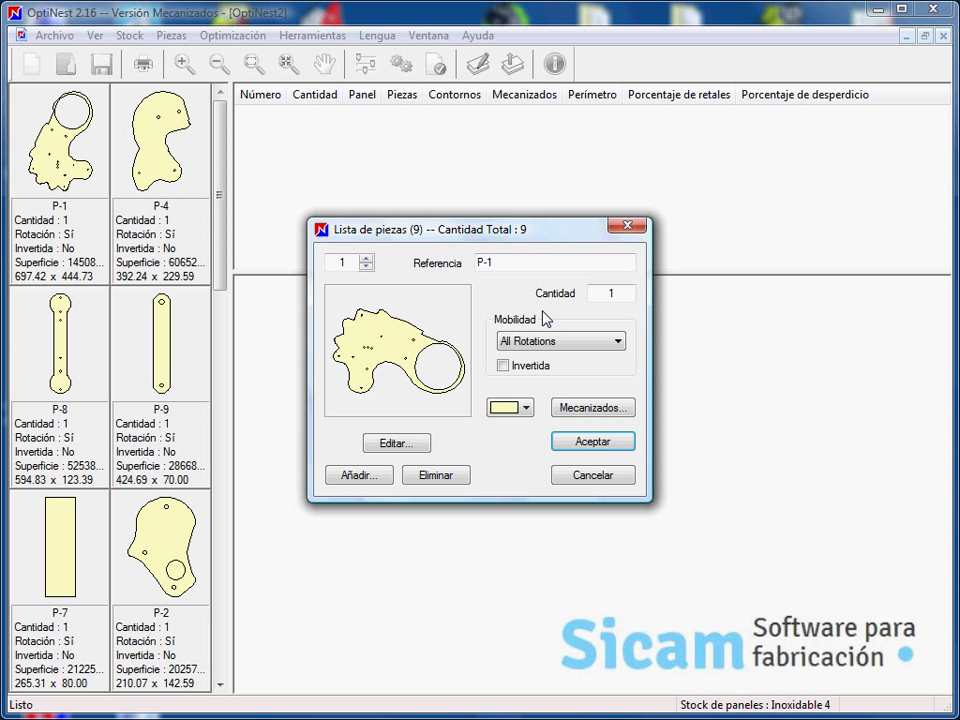
double_click(617, 294)
text(12)
click(618, 341)
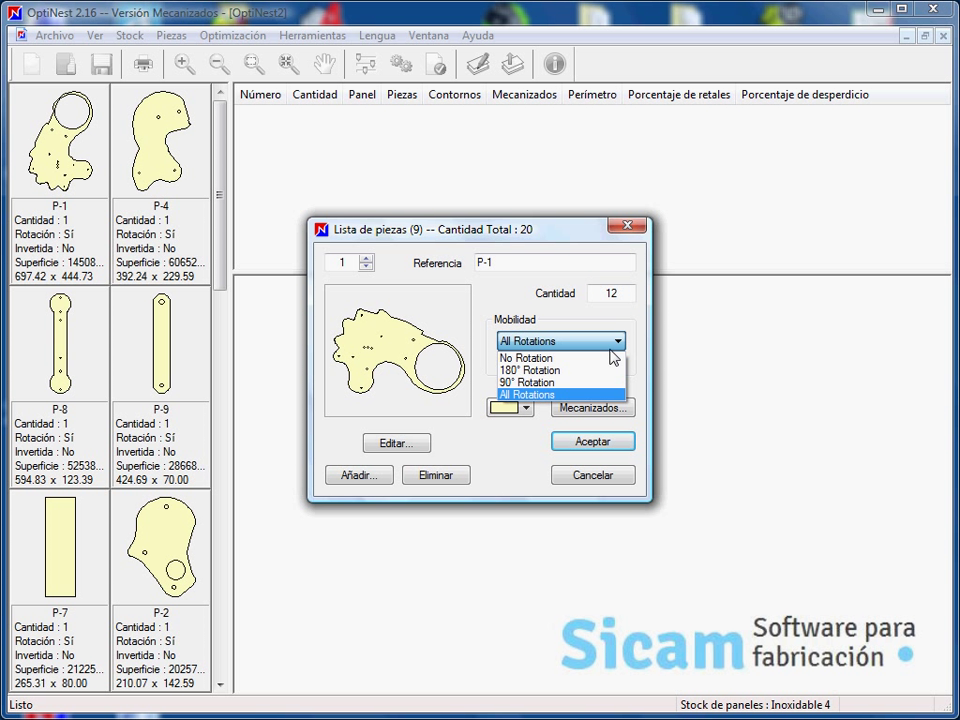
click(553, 370)
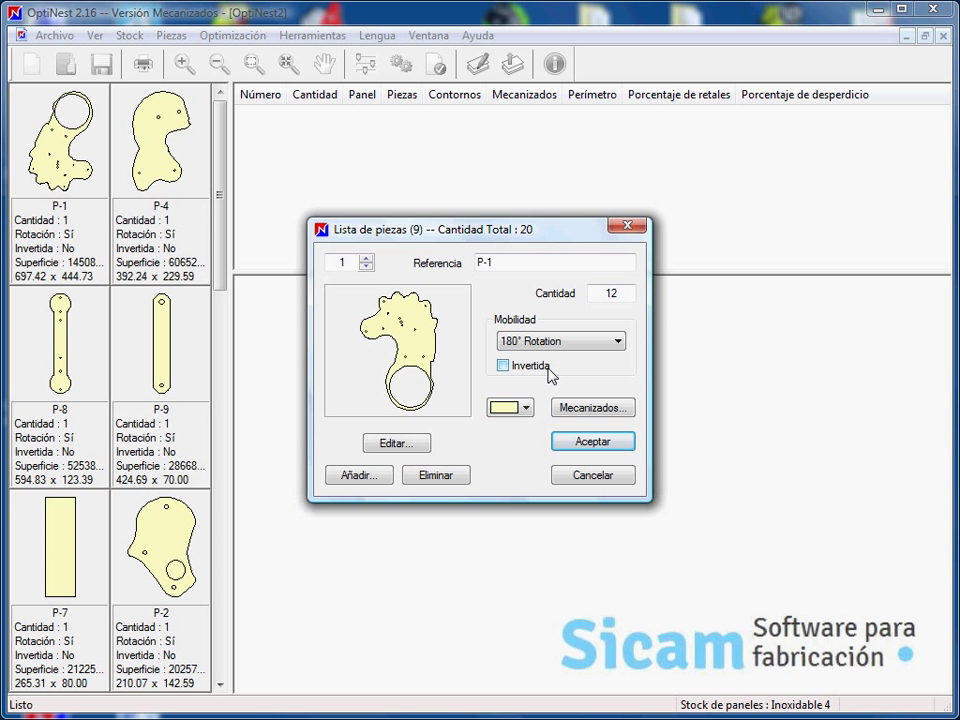
click(588, 446)
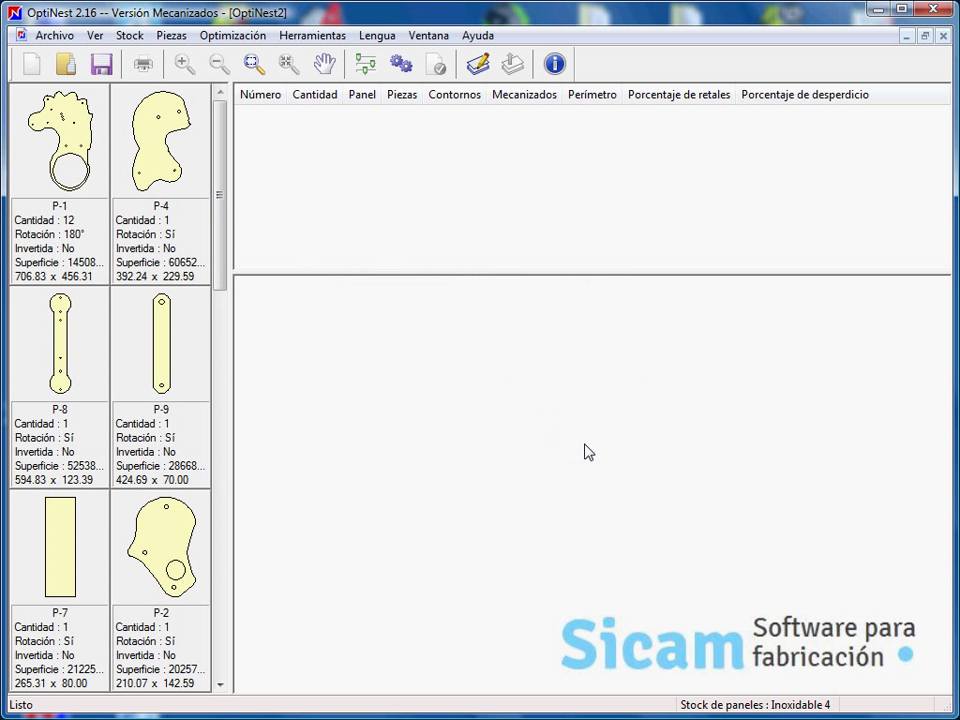
Step: Edit the quantity of all pieces at once, entering 12 and replacing it with 18, and accept the list
double_click(132, 134)
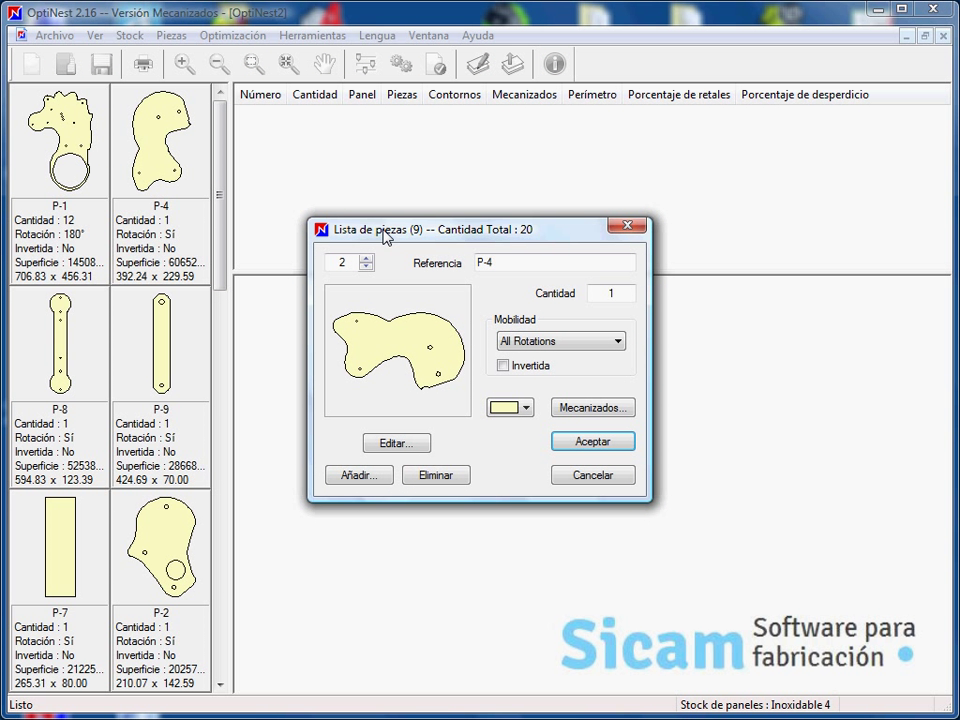
click(366, 267)
click(366, 267)
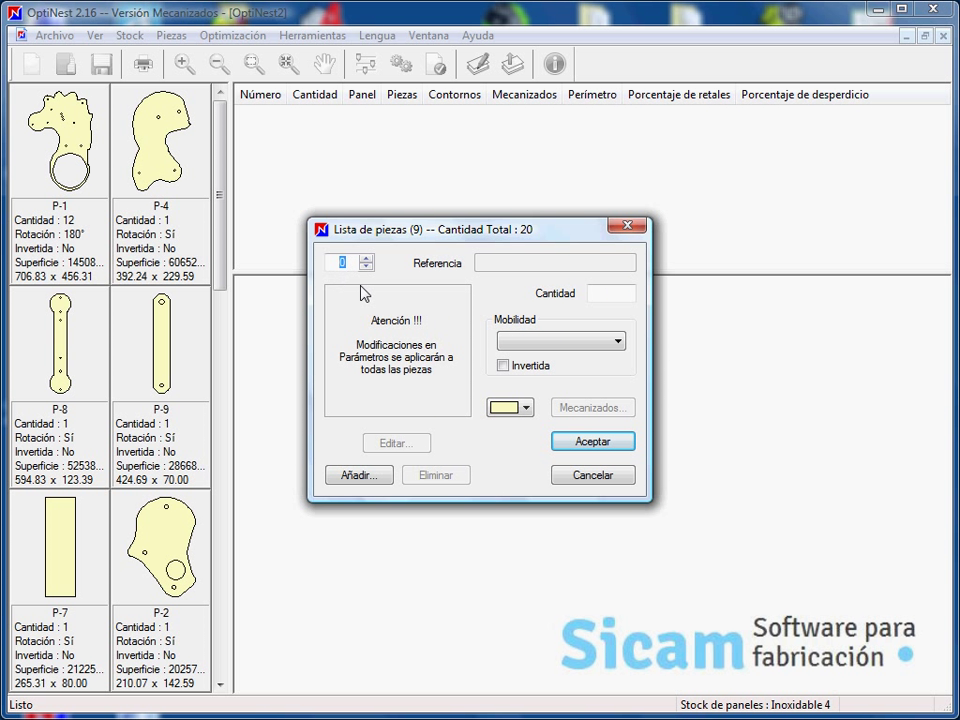
click(608, 294)
text(12)
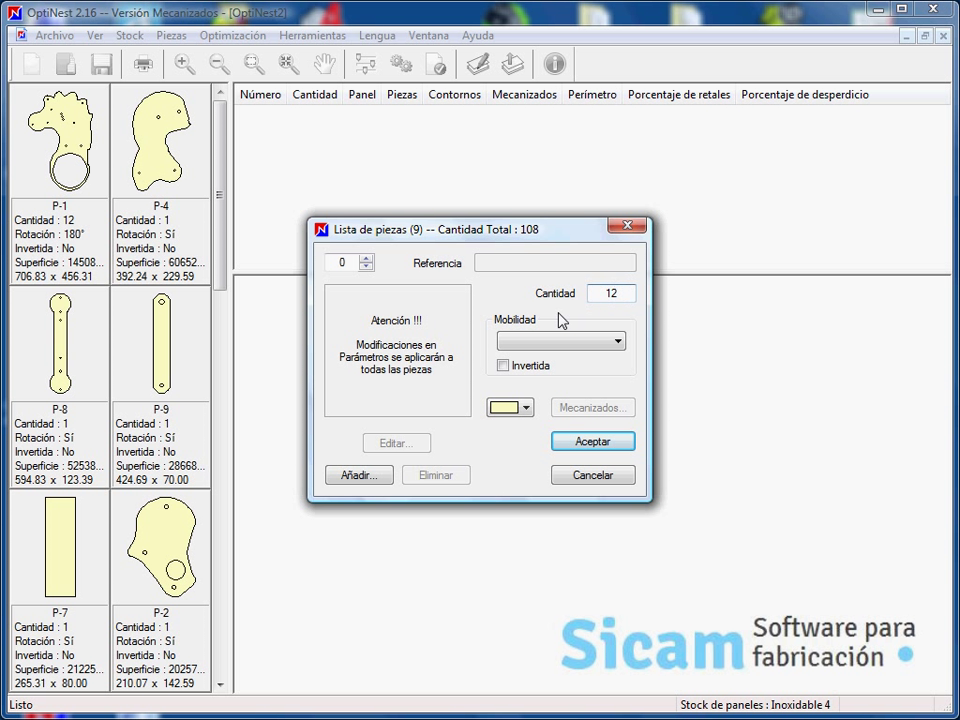
drag(627, 293, 577, 295)
text(18)
click(625, 447)
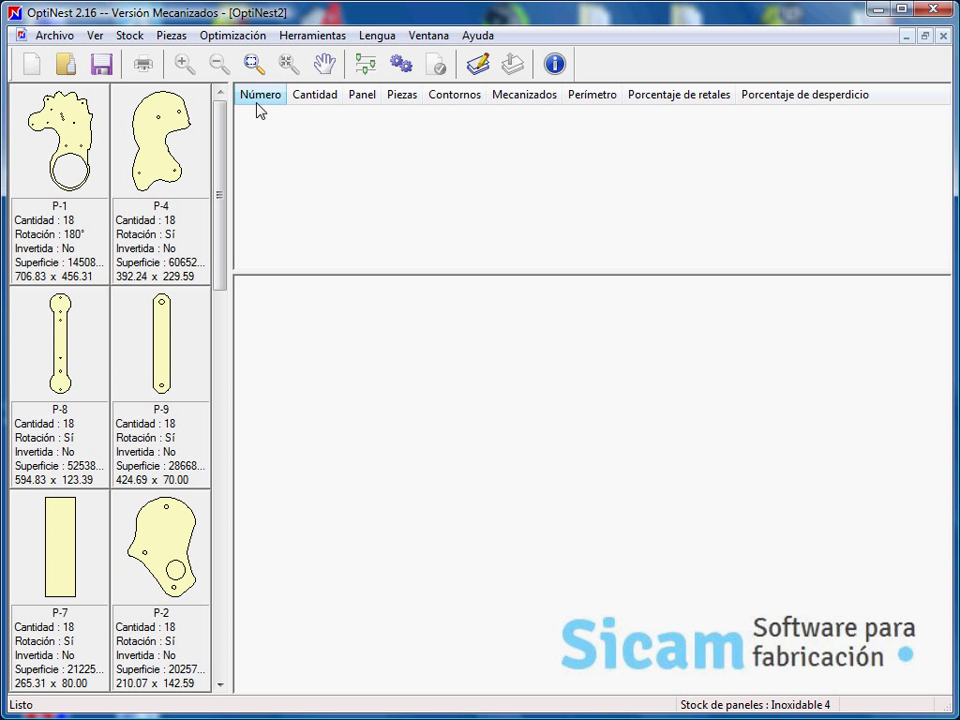
Step: Set the cutting parameters to a 12 mm panel margin, a 4 mm cutting width and the Inoxidable 4 stock
click(238, 36)
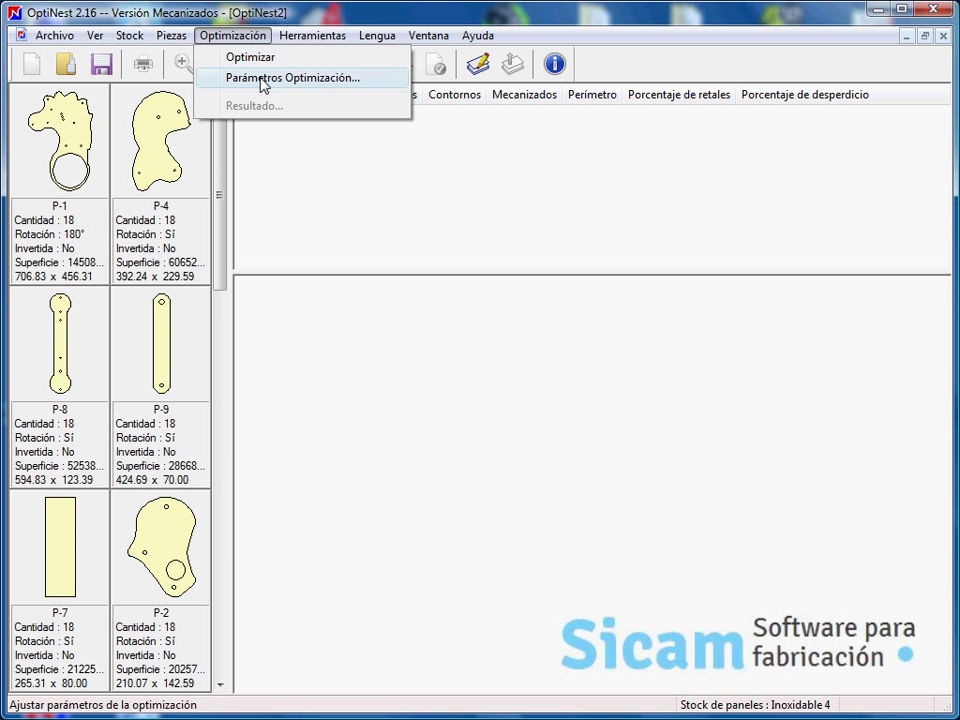
click(262, 79)
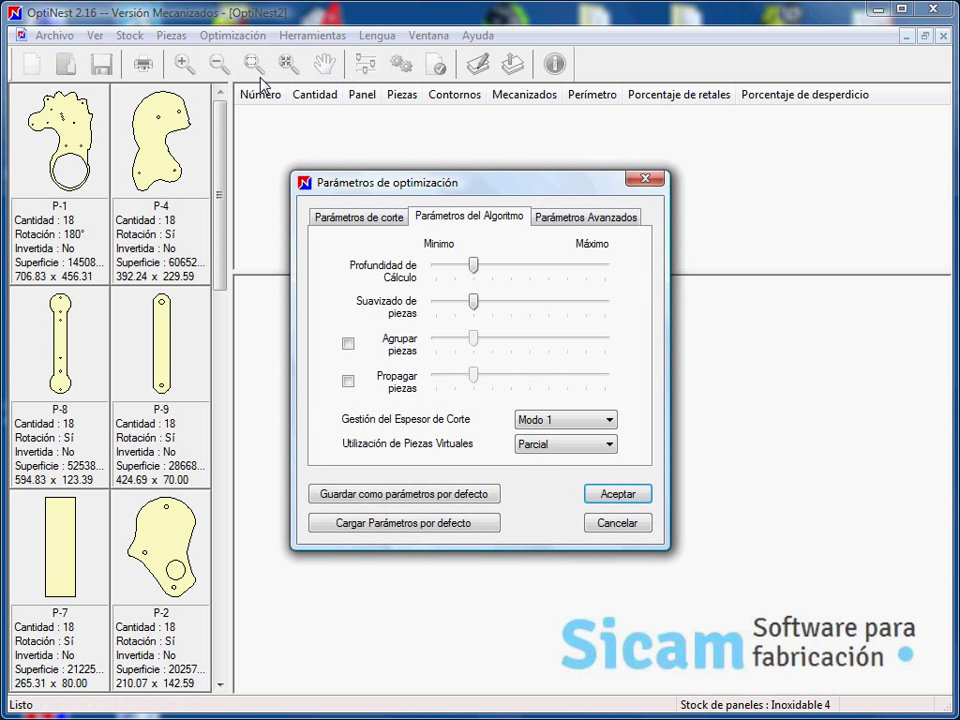
click(358, 218)
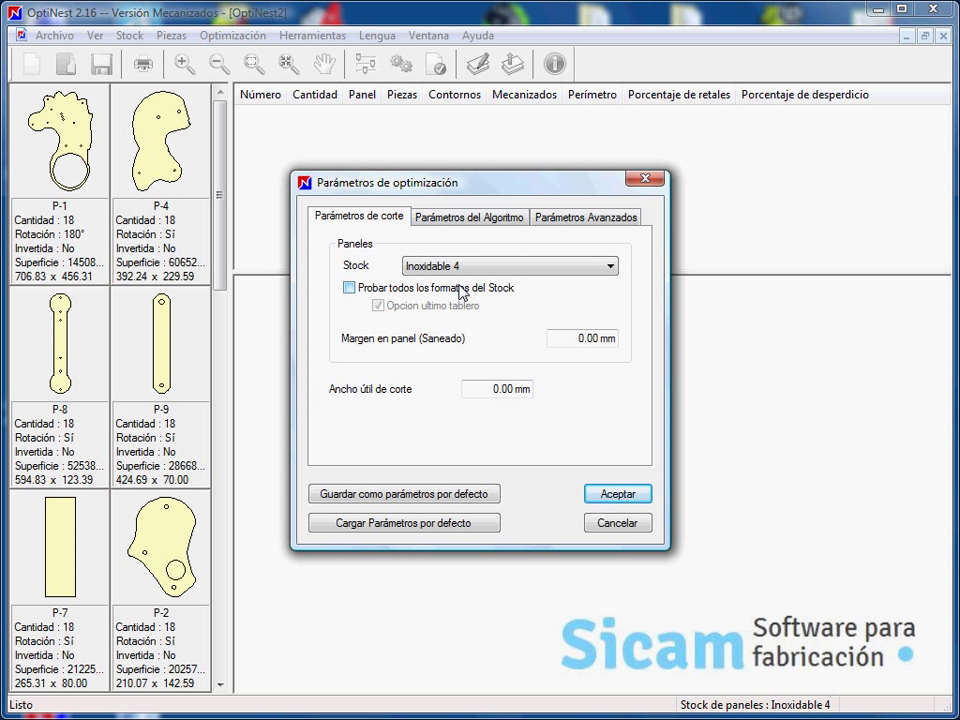
click(591, 338)
text(12)
click(503, 388)
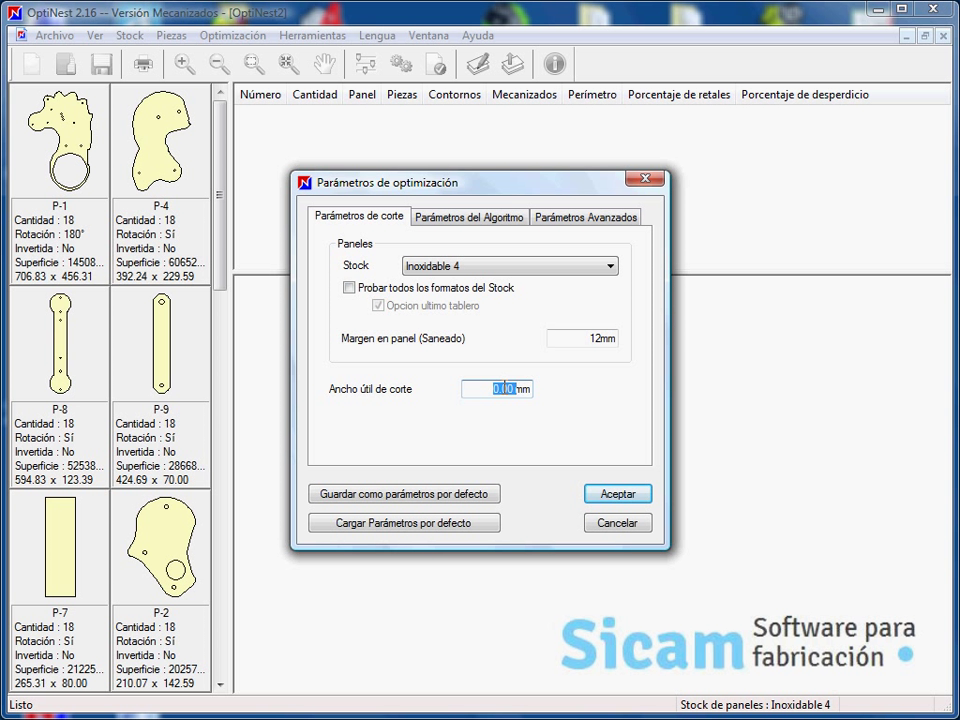
text(4)
click(504, 268)
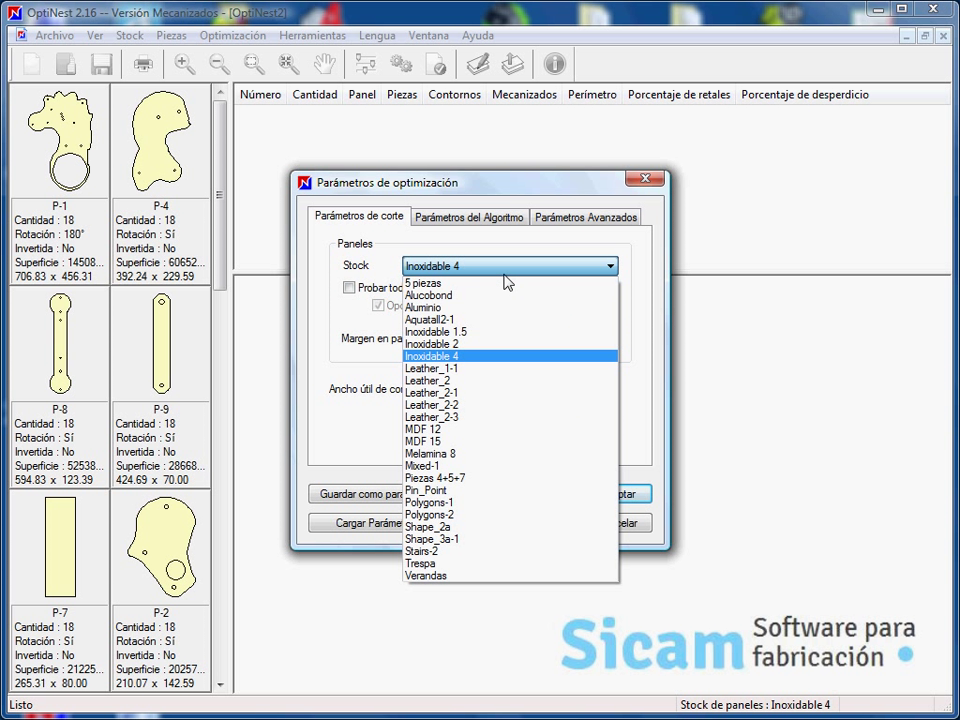
click(450, 357)
Step: Try low and high calculation depths for the algorithm, return it to a low setting and accept the optimization parameters
click(441, 217)
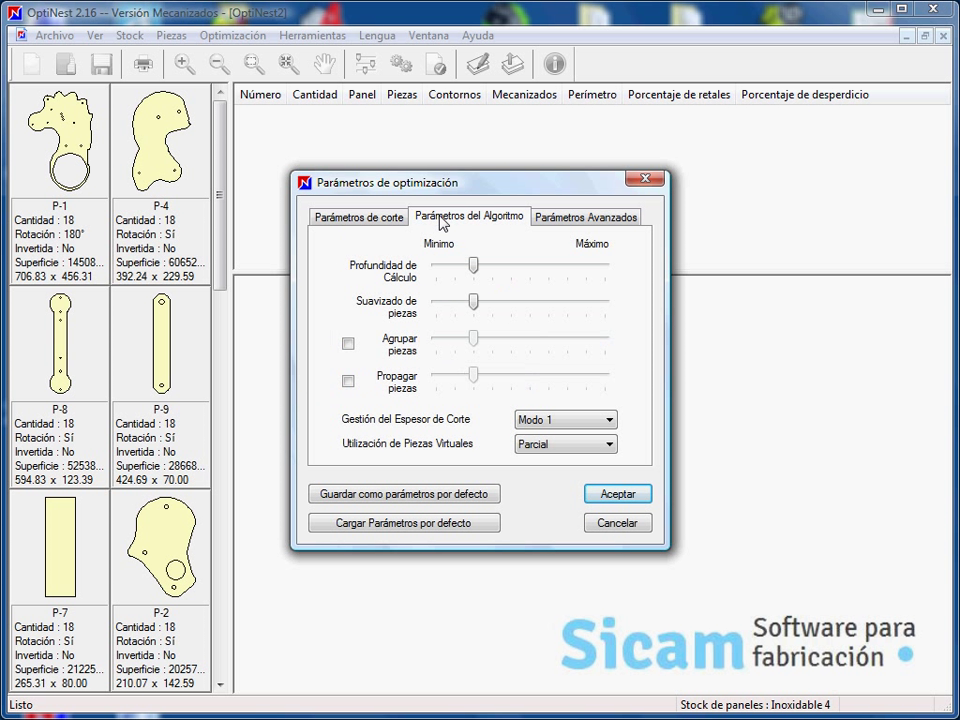
drag(474, 268, 440, 268)
drag(436, 268, 587, 278)
drag(590, 285, 450, 280)
click(634, 498)
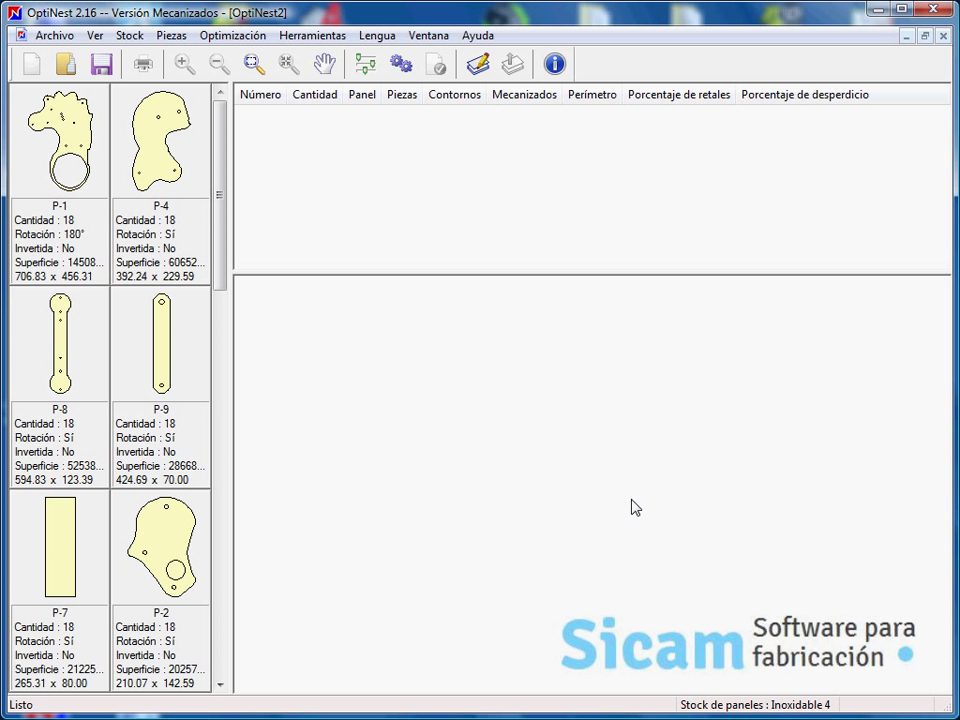
Step: Run the nesting optimization and review its general results and the nesting map of panel Retal 1-1
click(232, 35)
click(240, 58)
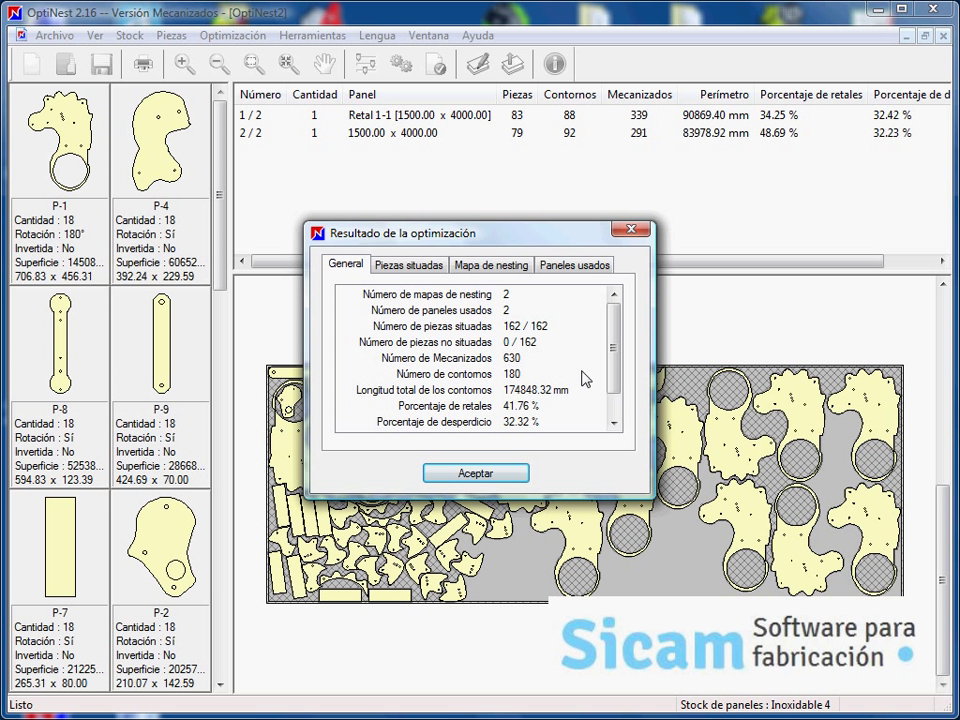
drag(613, 373, 606, 403)
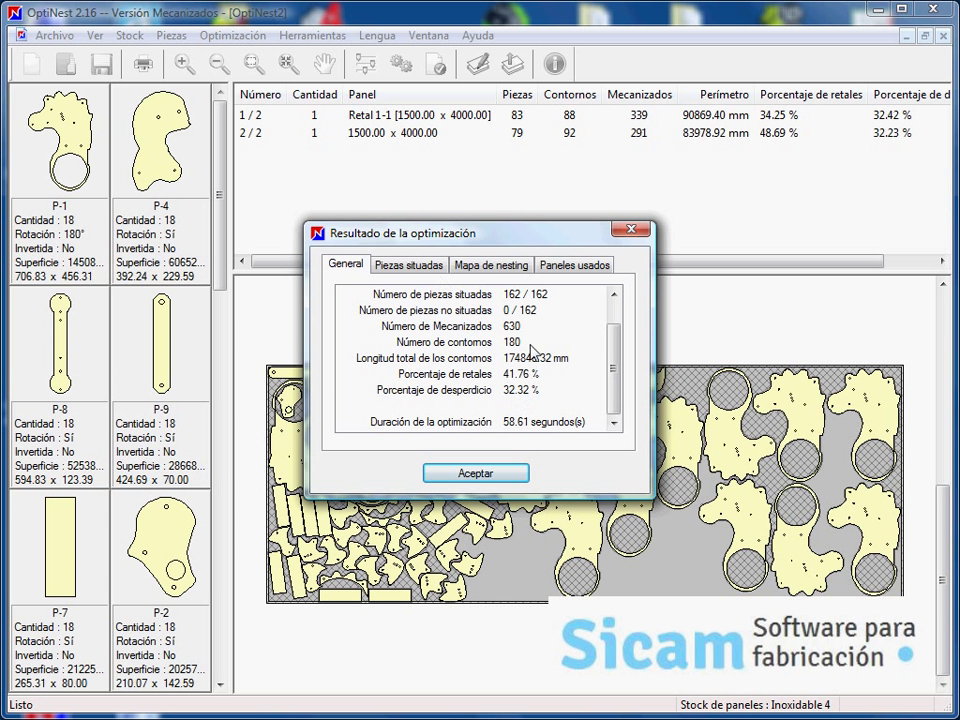
click(486, 476)
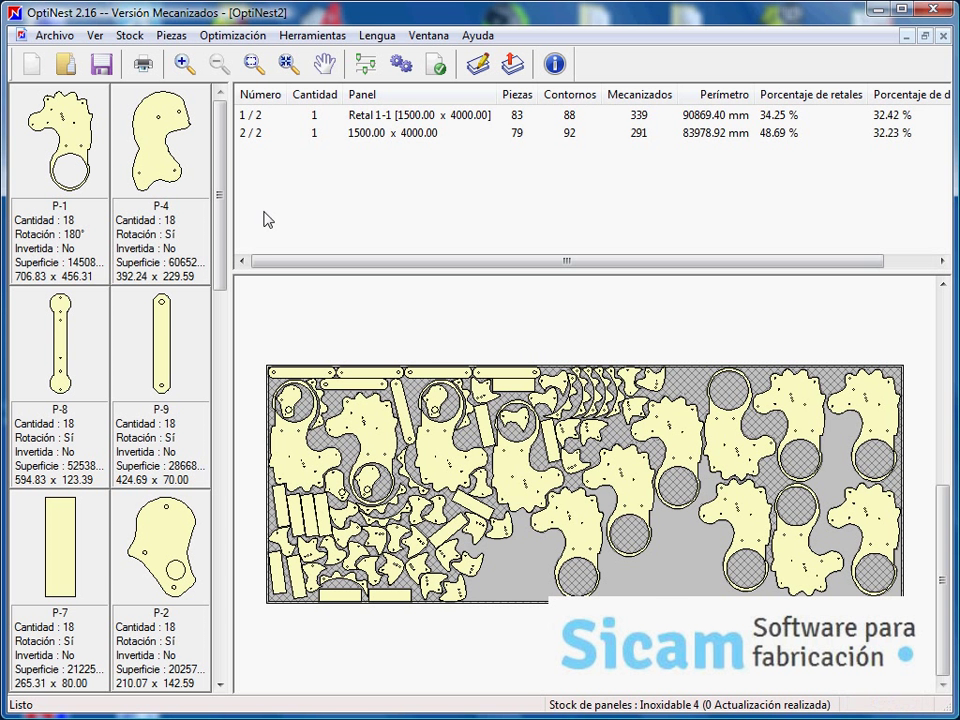
click(393, 117)
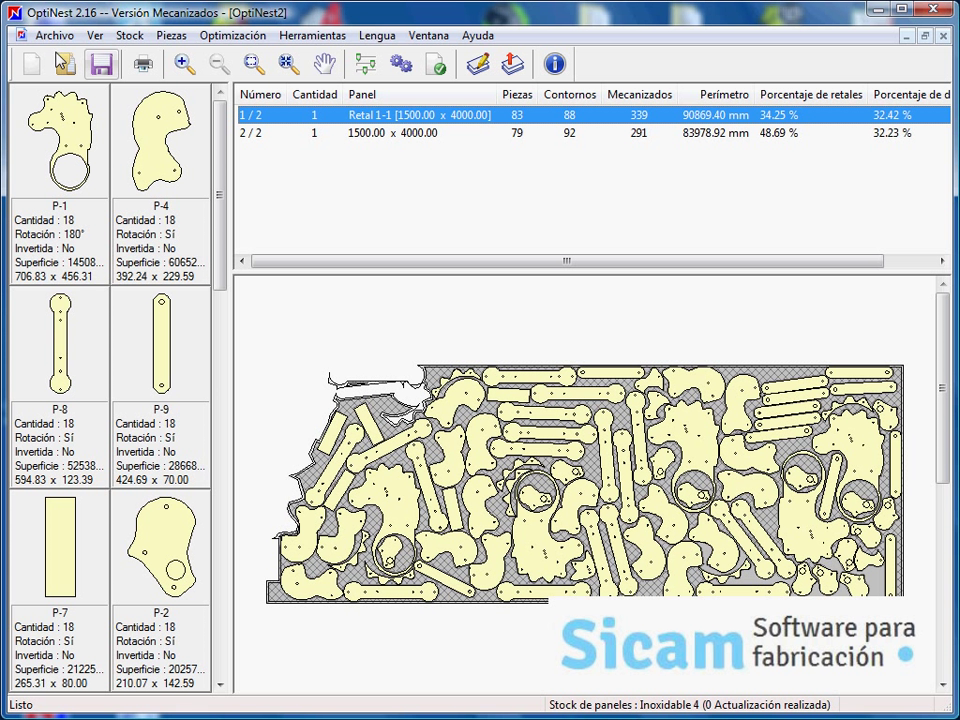
click(40, 36)
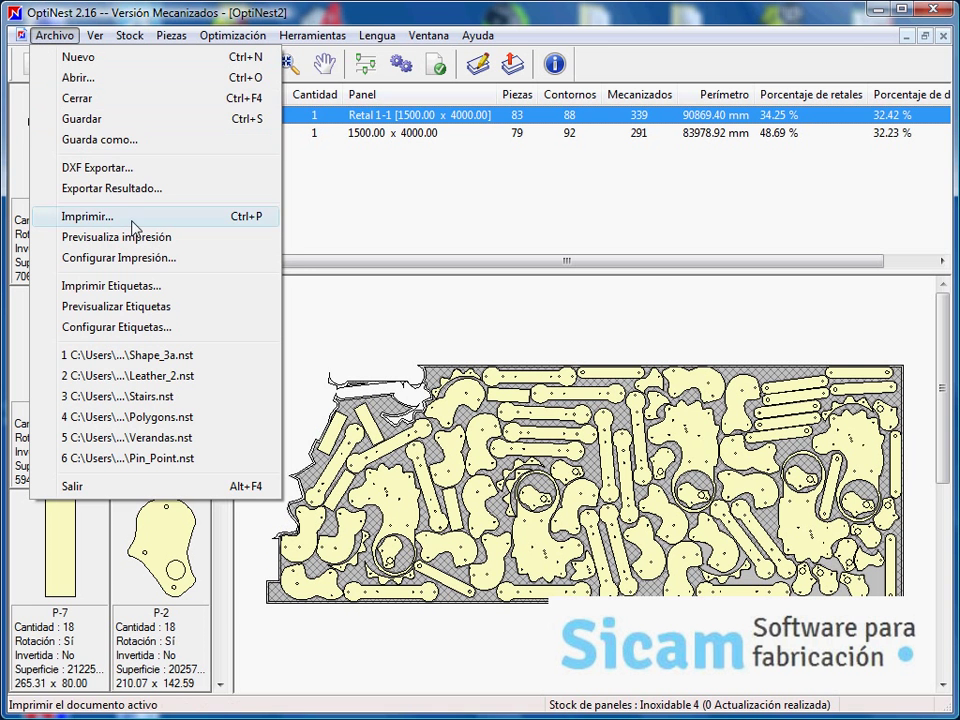
click(110, 167)
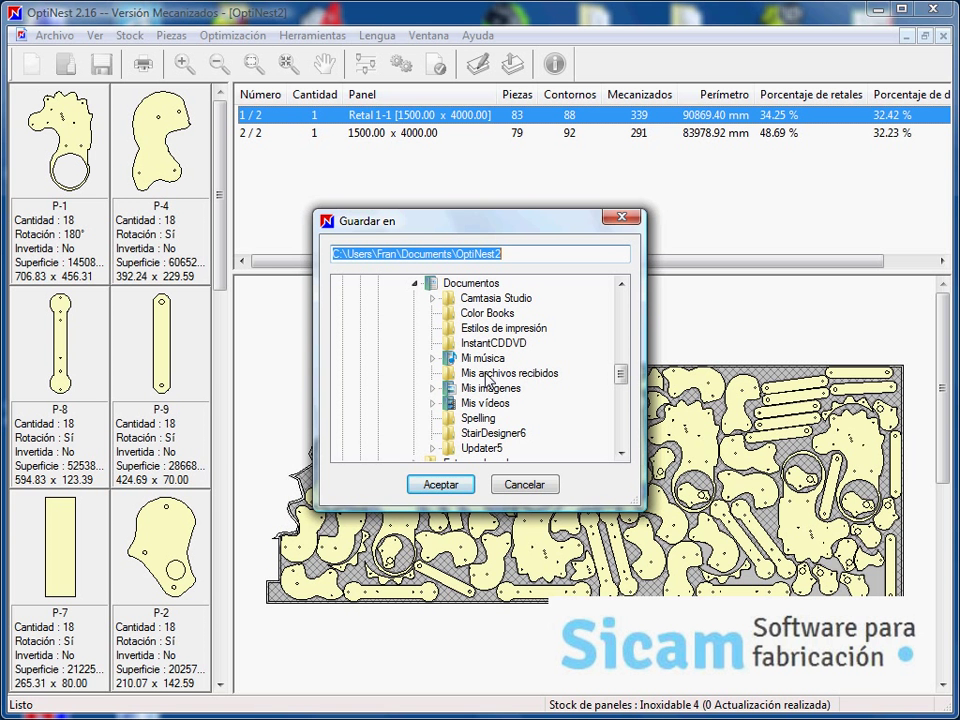
click(548, 489)
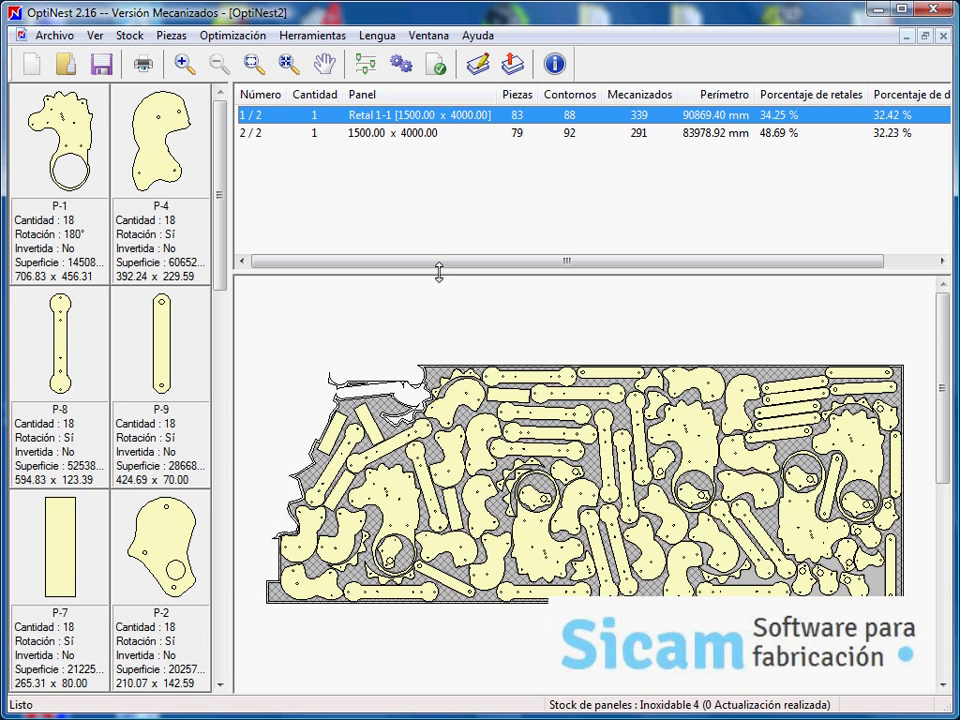
Step: Preview the printed nesting report, go through all its pages and close the preview
click(55, 36)
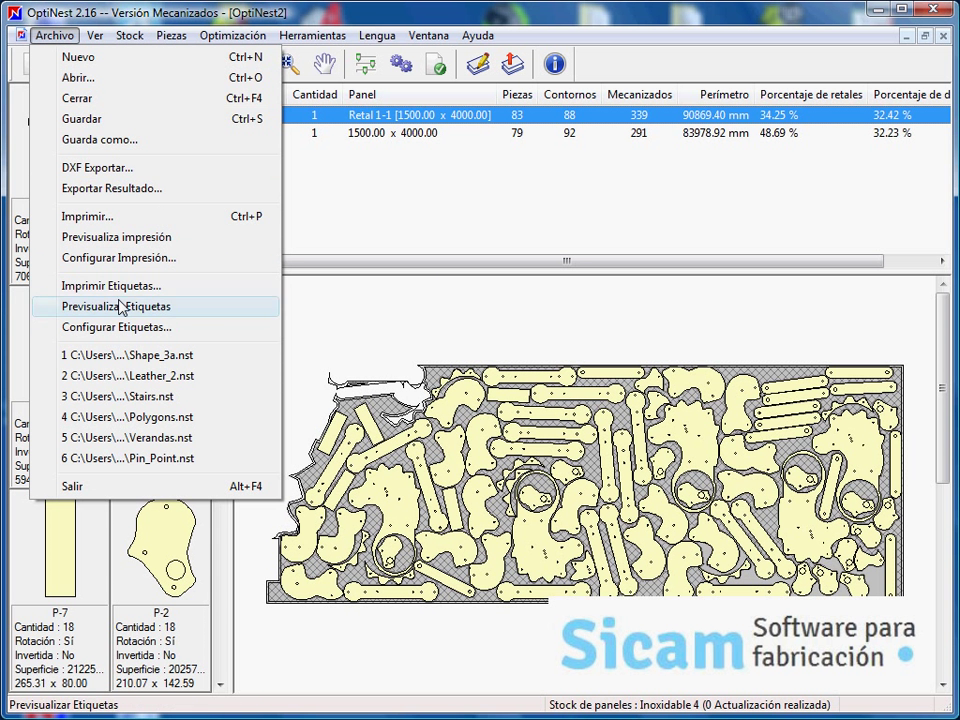
click(124, 242)
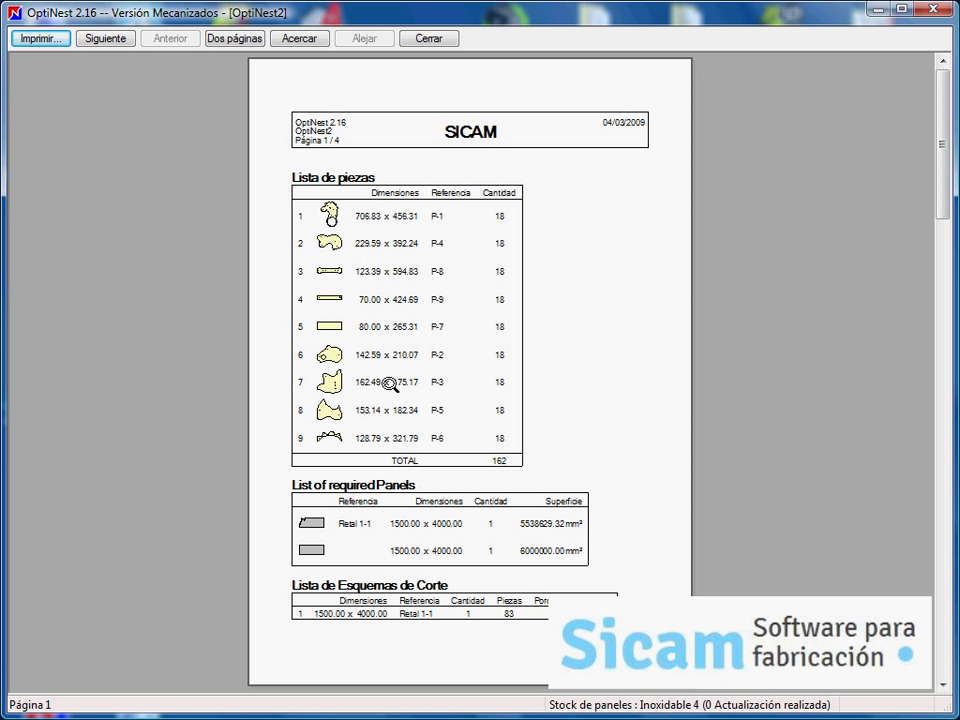
click(91, 38)
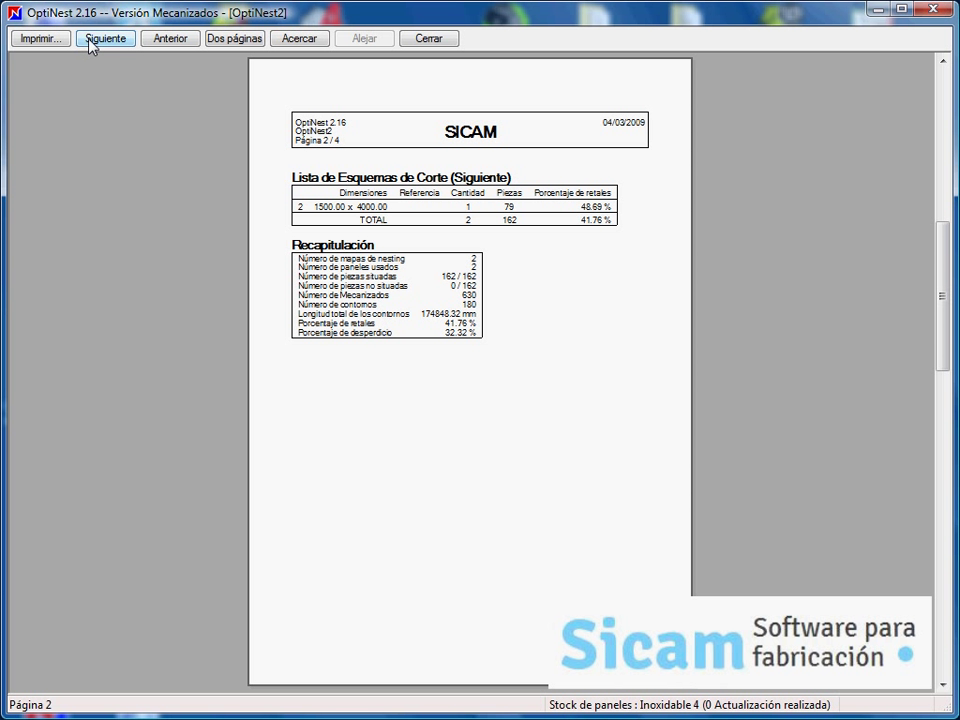
click(90, 40)
click(90, 40)
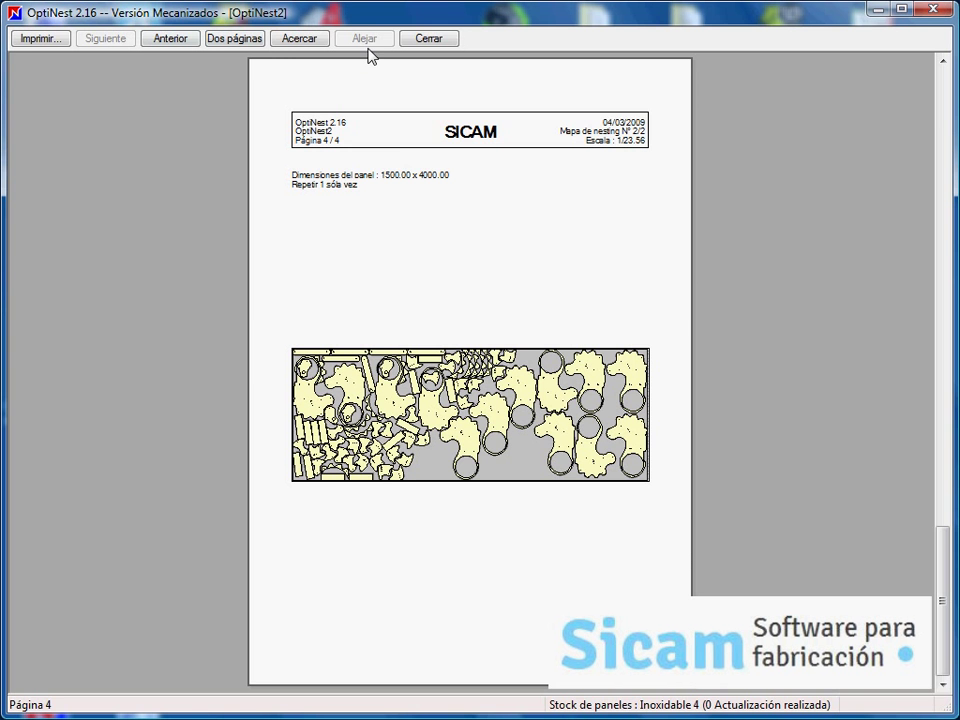
click(425, 39)
Step: Preview the printable labels and close the preview
click(56, 37)
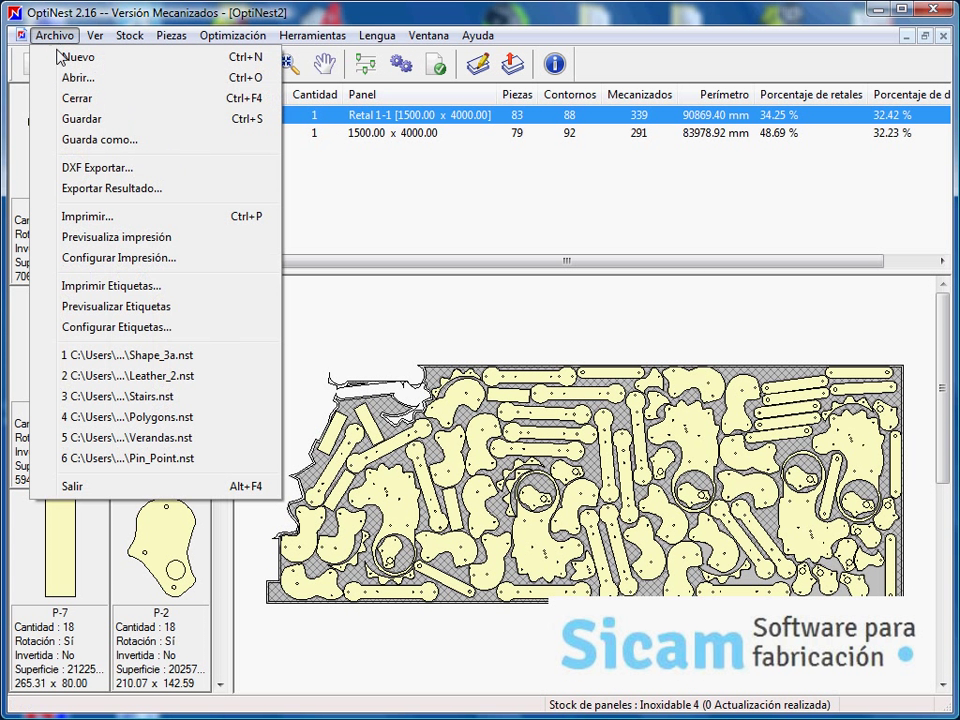
click(160, 306)
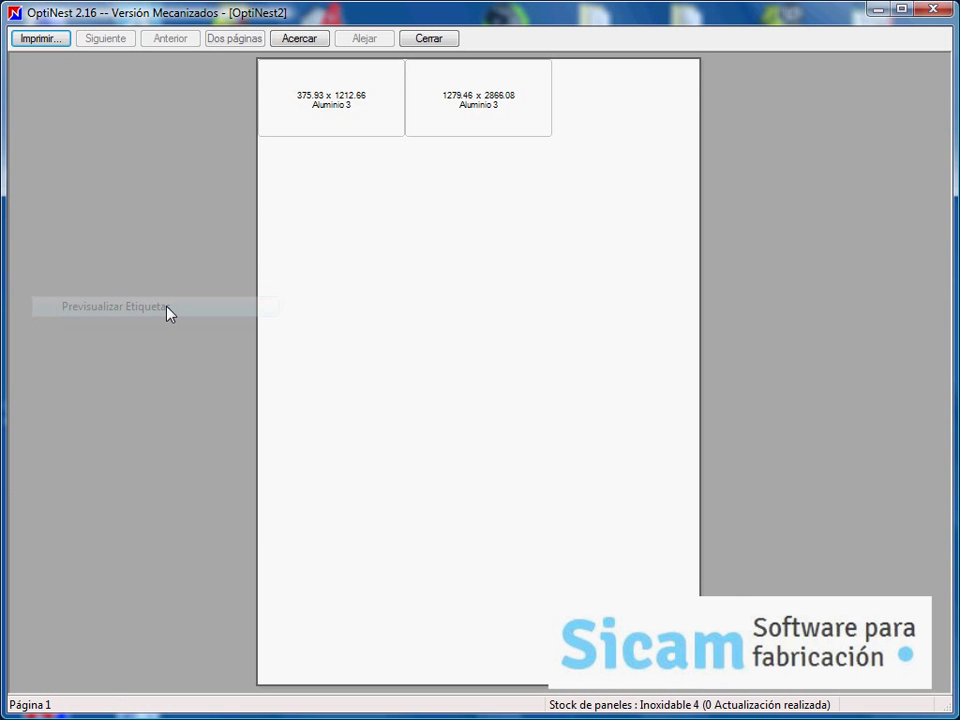
click(431, 39)
click(58, 38)
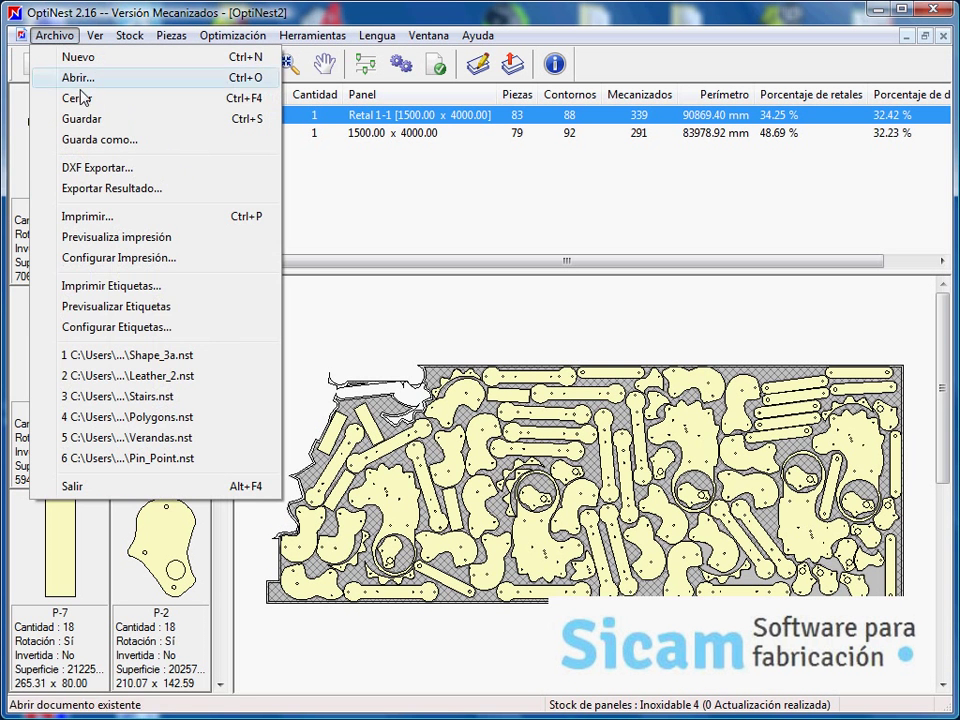
Step: Enable piece labels (Piezas) in the label print configuration and accept the settings
click(110, 327)
click(300, 263)
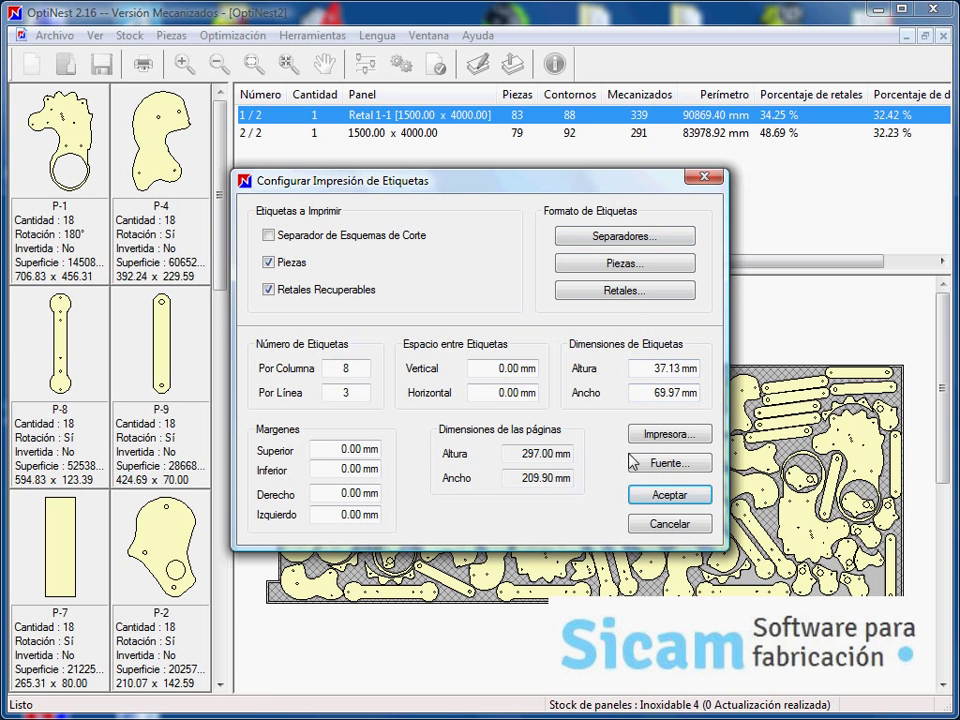
click(640, 494)
Step: Preview the labels with the pieces included, then close the preview
click(40, 37)
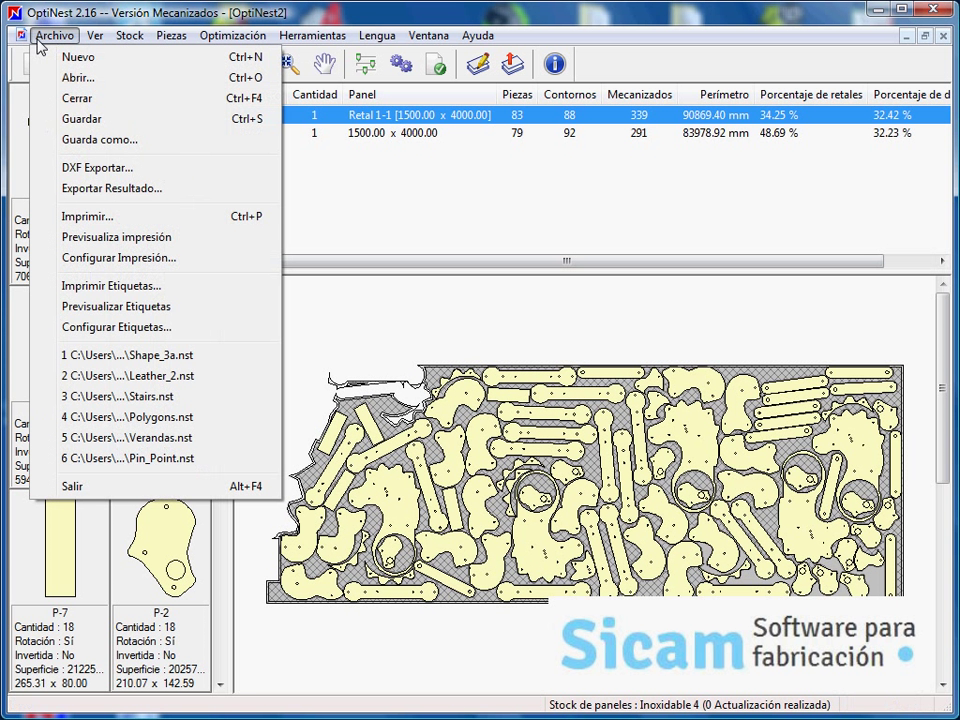
click(112, 310)
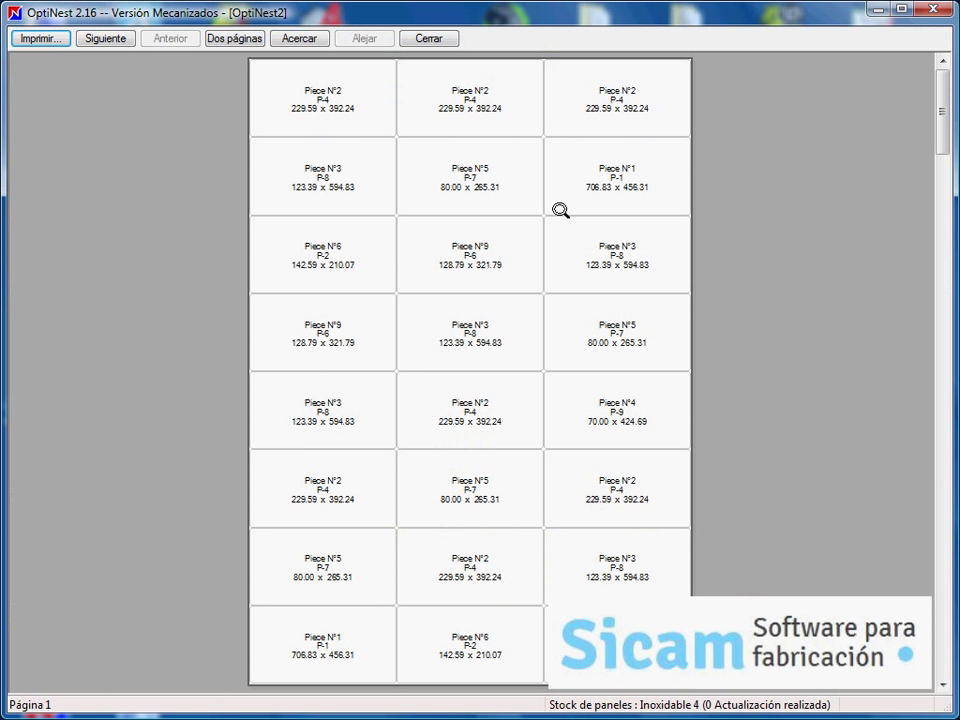
click(429, 39)
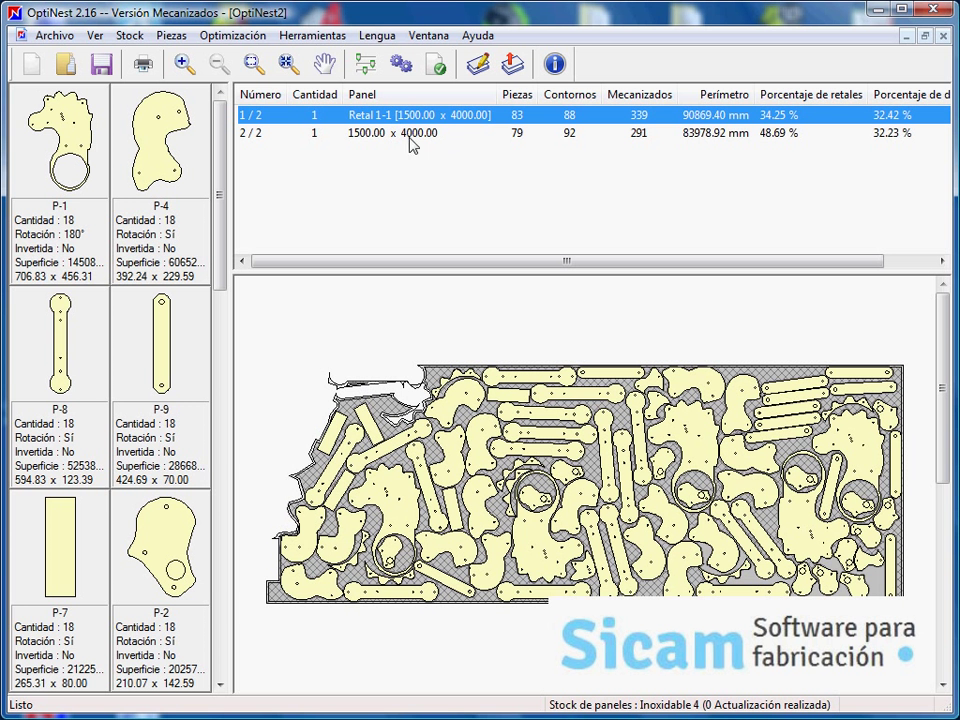
Step: Update the Inoxidable 4 panel stock from the nesting result and confirm the update
click(122, 36)
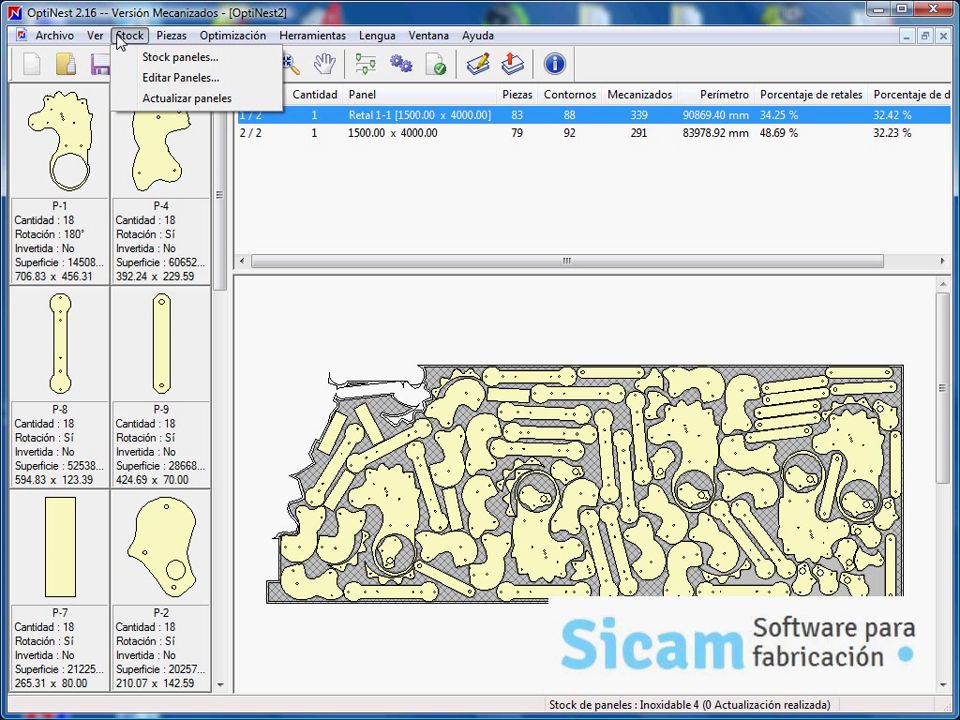
click(200, 99)
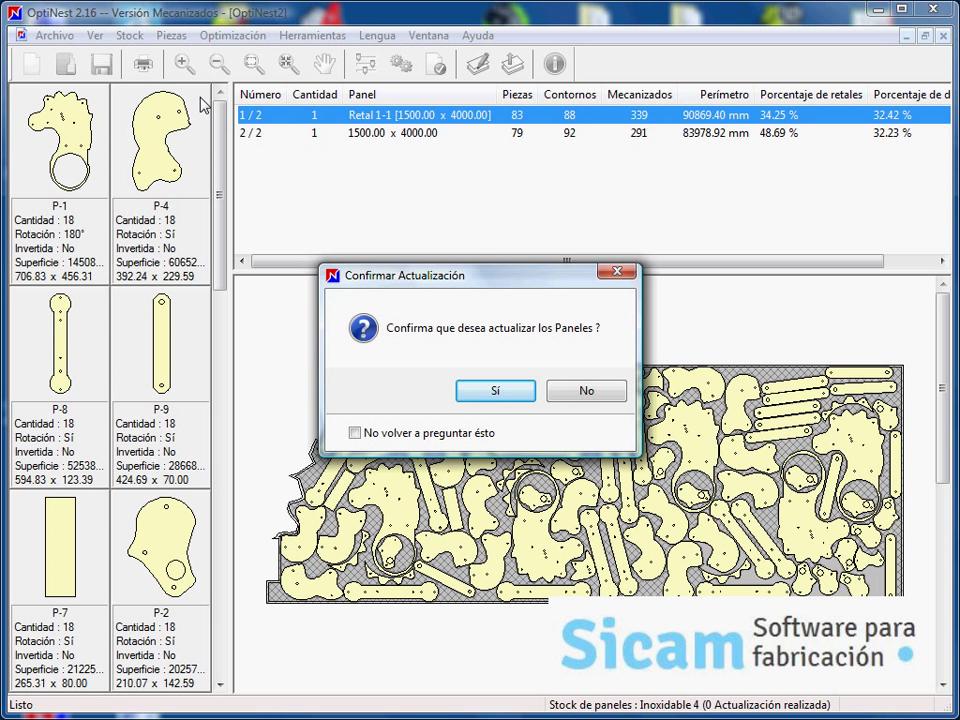
click(496, 394)
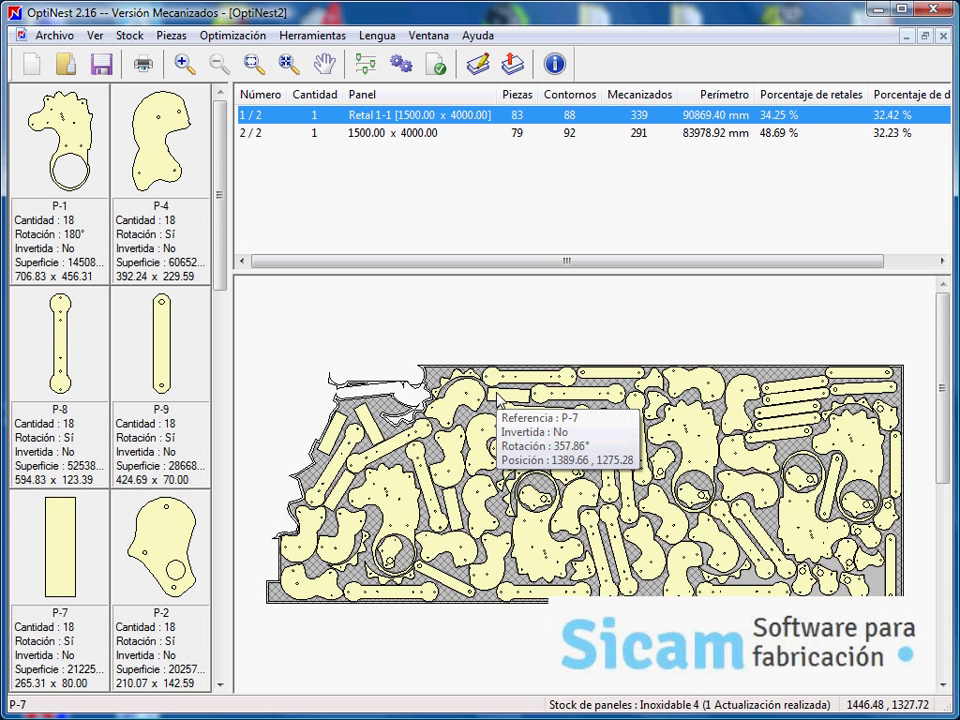